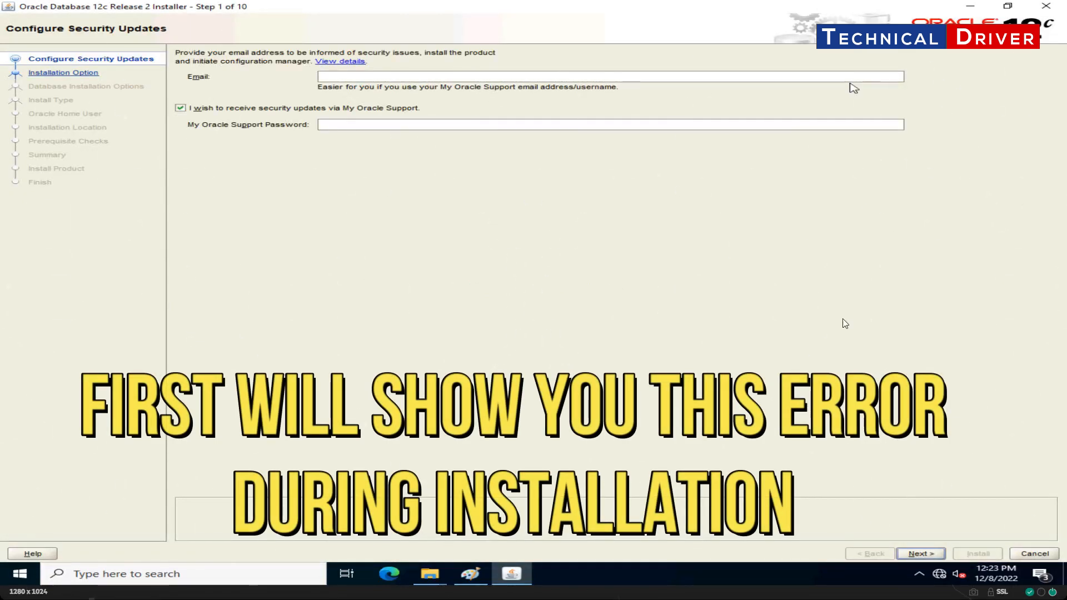
# Opt out of security updates via My Oracle Support and proceed without providing an email address
pyautogui.click(278, 109)
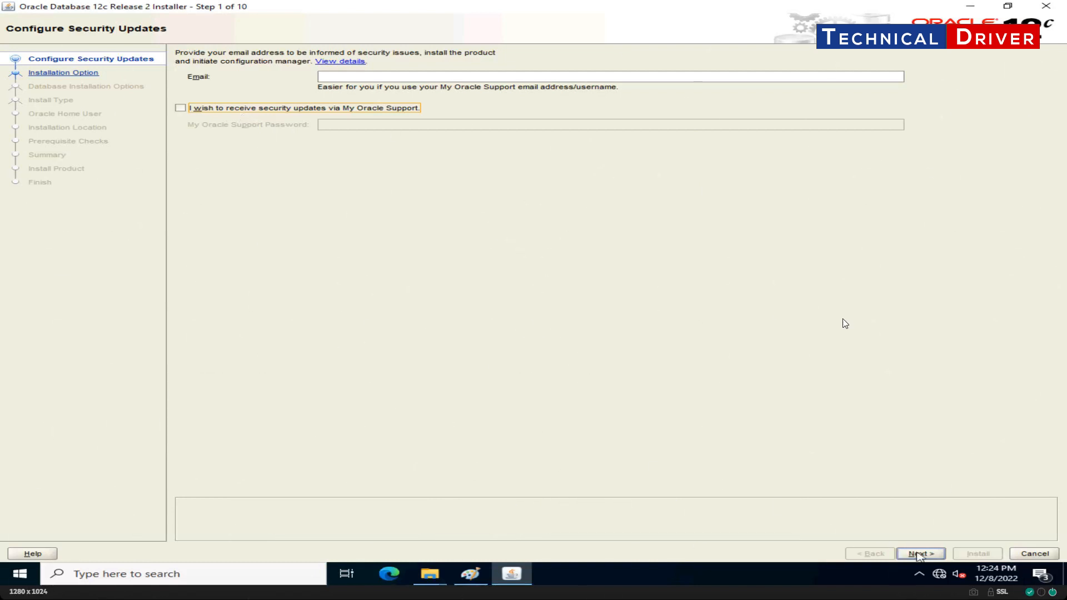
pyautogui.click(920, 554)
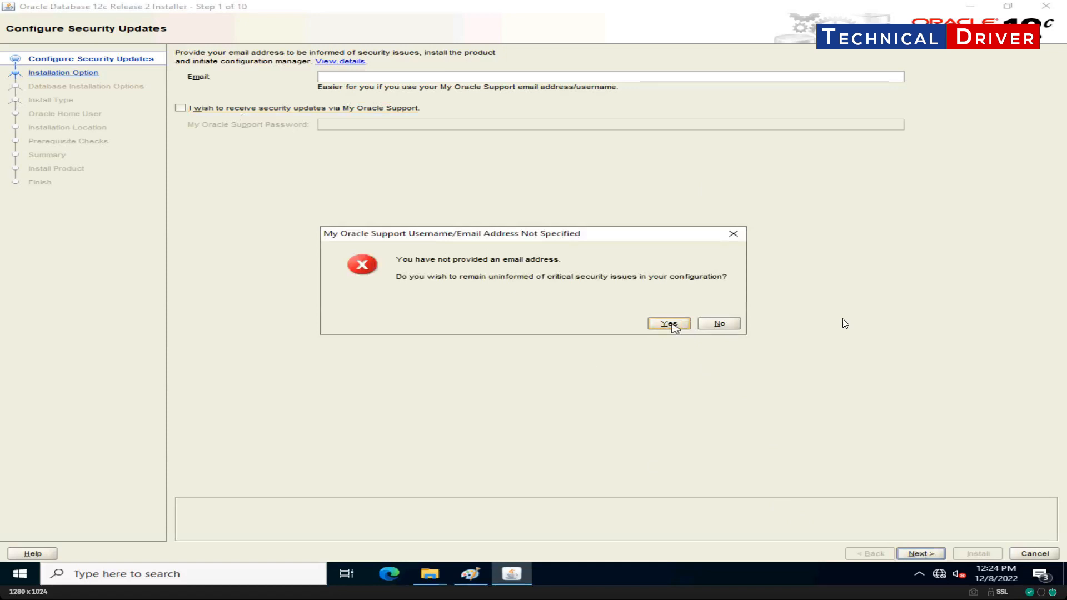
pyautogui.click(669, 324)
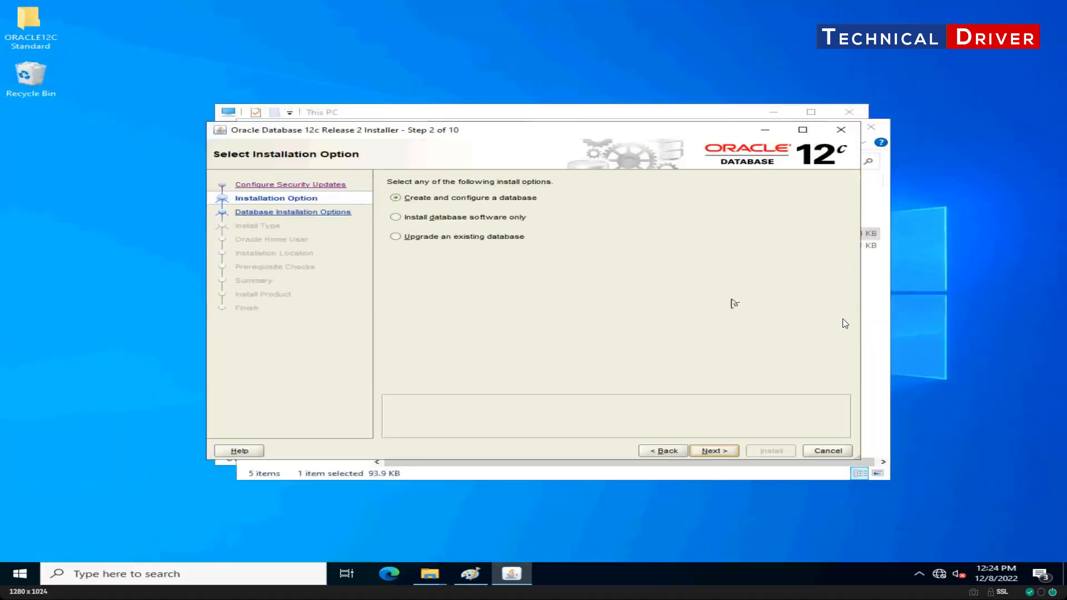
# Choose to create and configure a database on a Server class system, as a single instance with the Typical install type
pyautogui.click(880, 291)
pyautogui.click(794, 128)
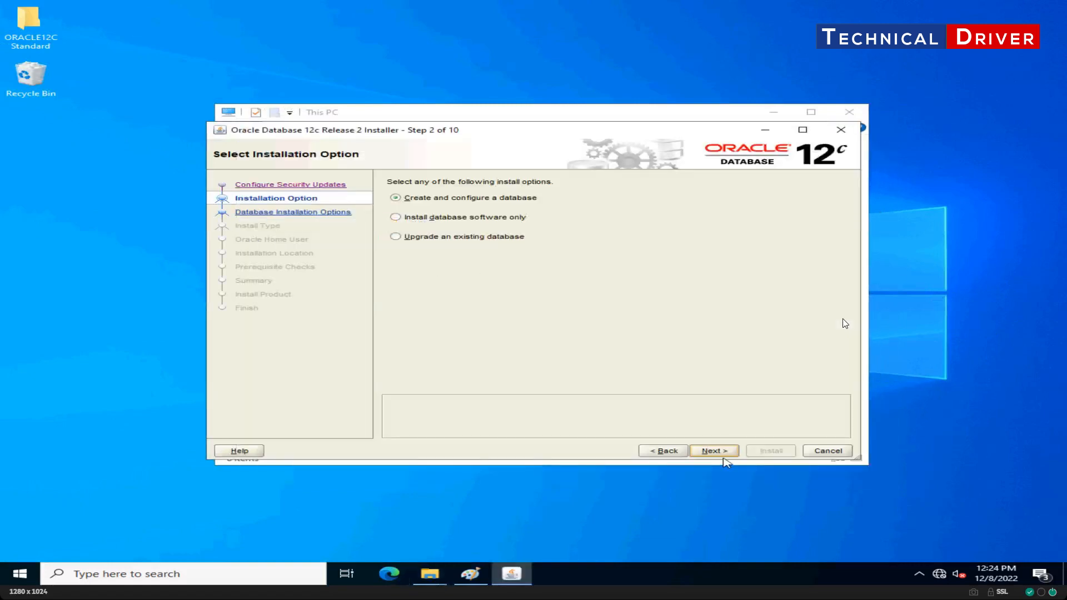
pyautogui.click(726, 455)
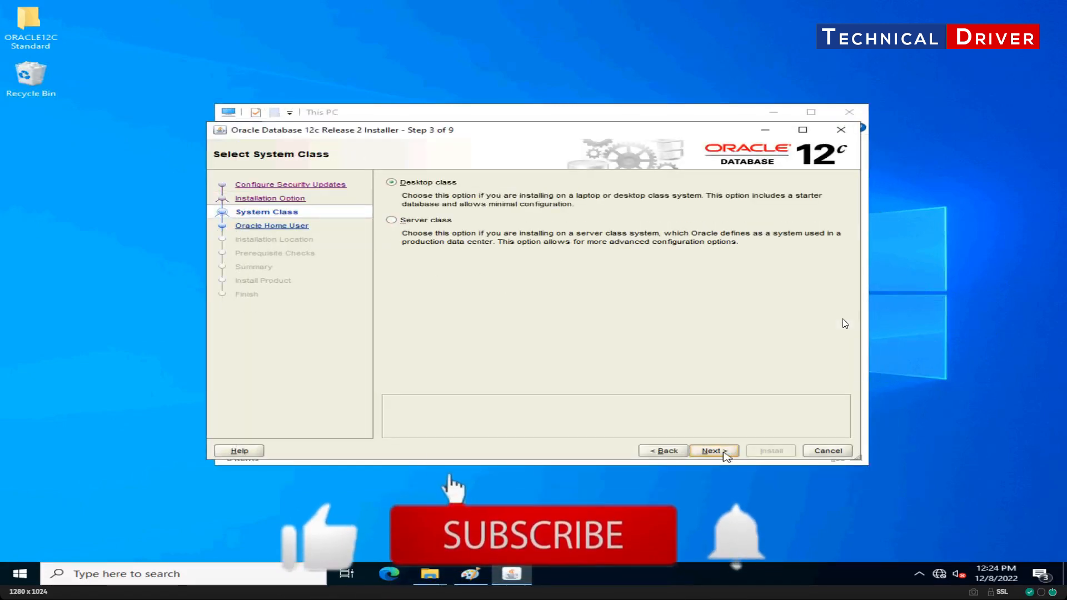
pyautogui.click(409, 218)
pyautogui.click(712, 451)
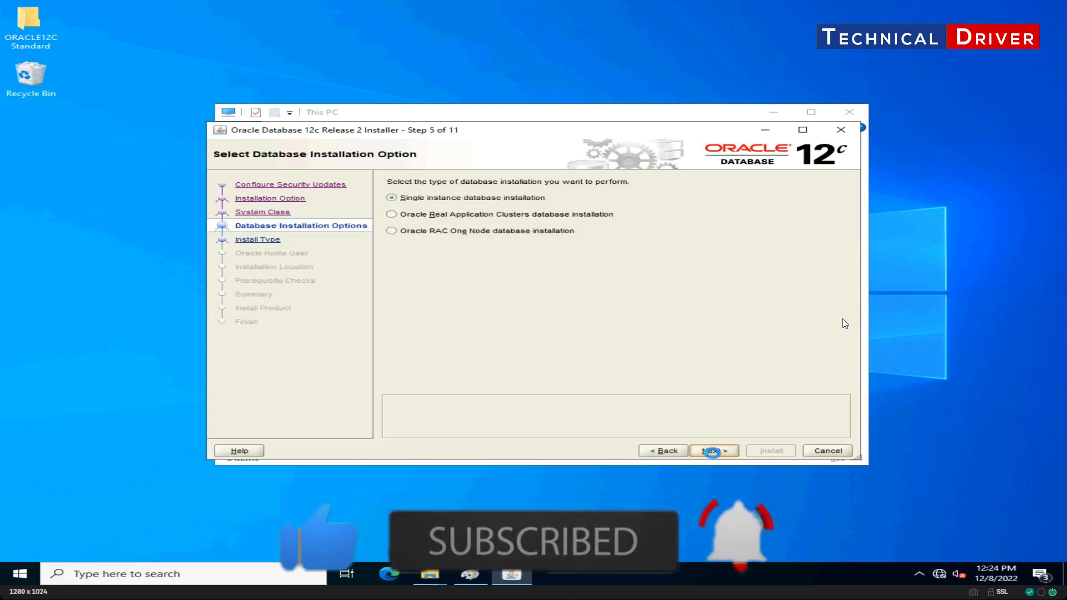
pyautogui.click(714, 452)
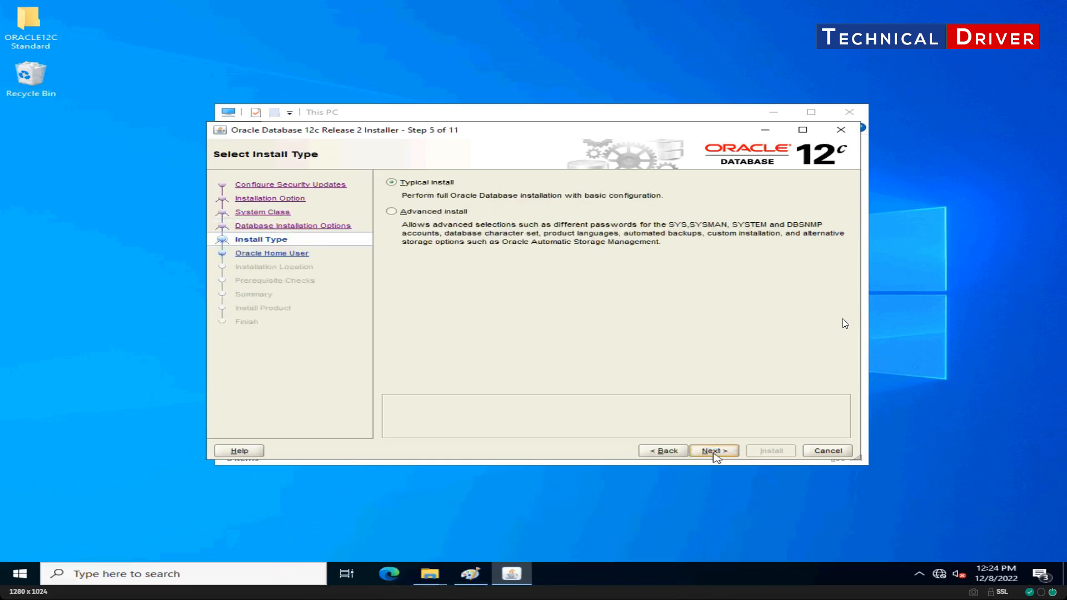
pyautogui.click(714, 451)
# Set the Oracle home user to the Windows Built-in Account and accept continuing with it
pyautogui.click(392, 370)
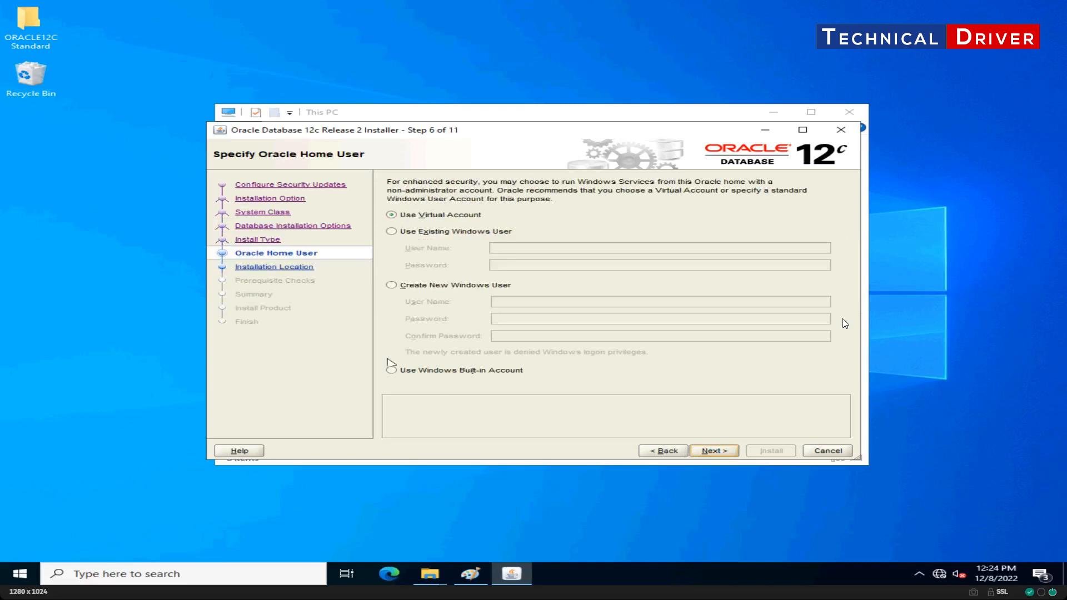
pyautogui.click(714, 451)
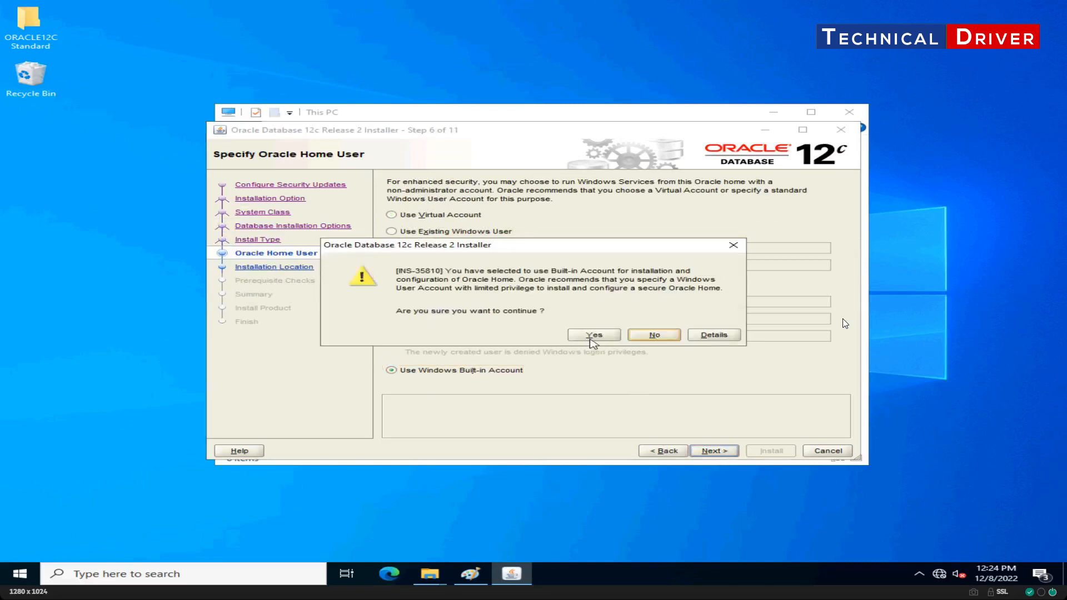
pyautogui.click(592, 335)
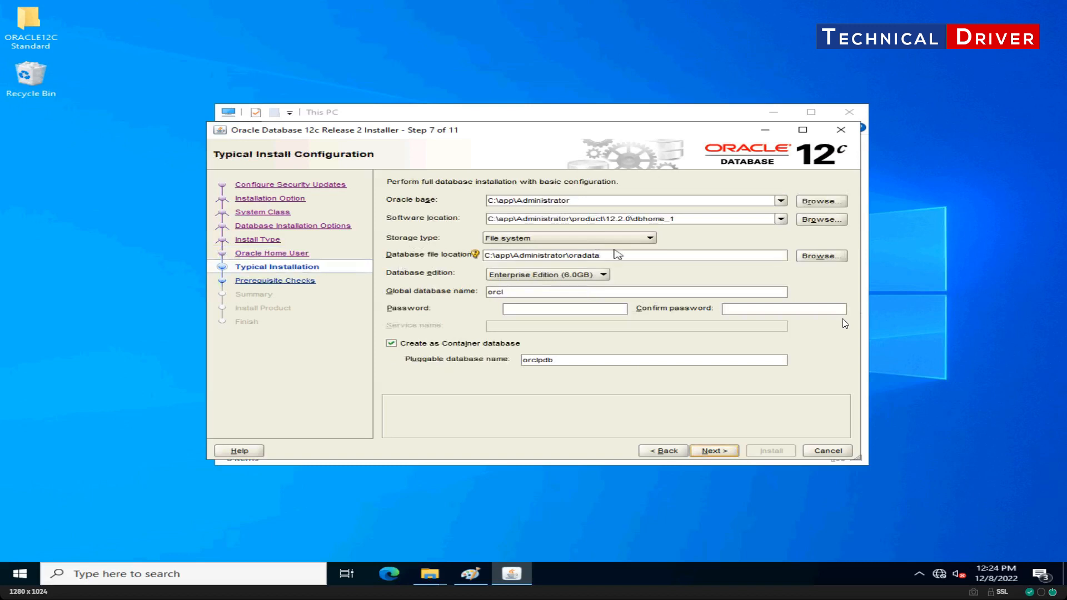
# Set the database edition to Standard Edition 2 and the global database name to totaltoll
pyautogui.click(556, 239)
pyautogui.click(705, 255)
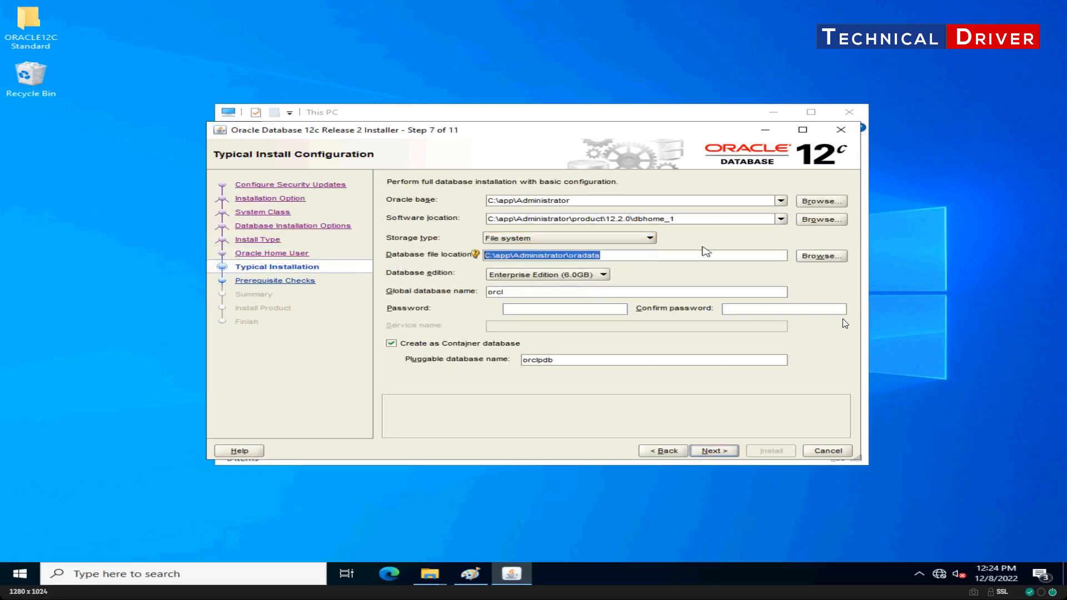
pyautogui.click(575, 272)
pyautogui.click(517, 299)
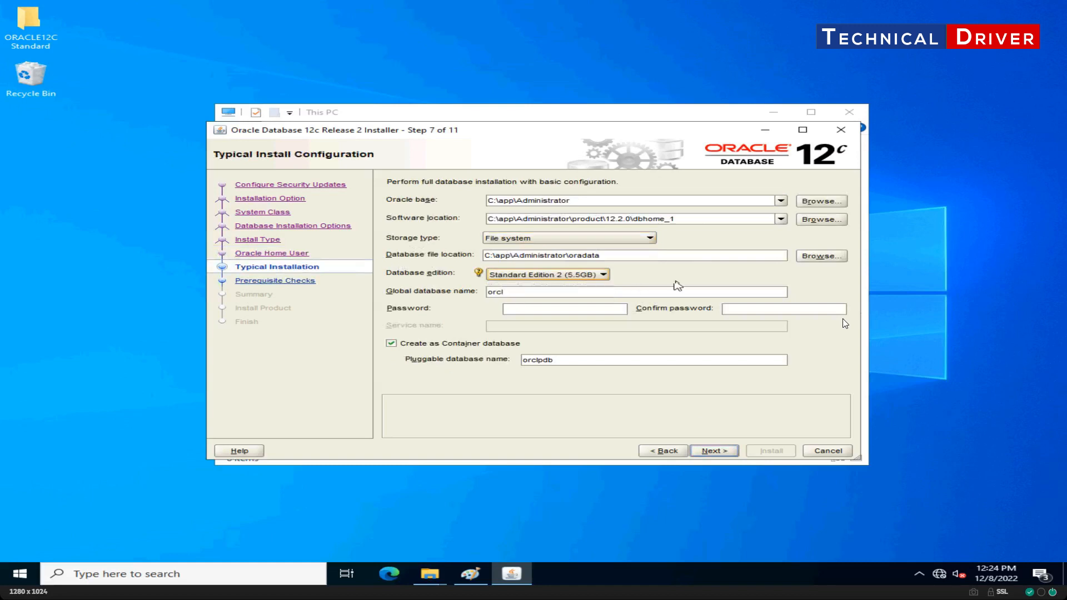
pyautogui.press('Tab')
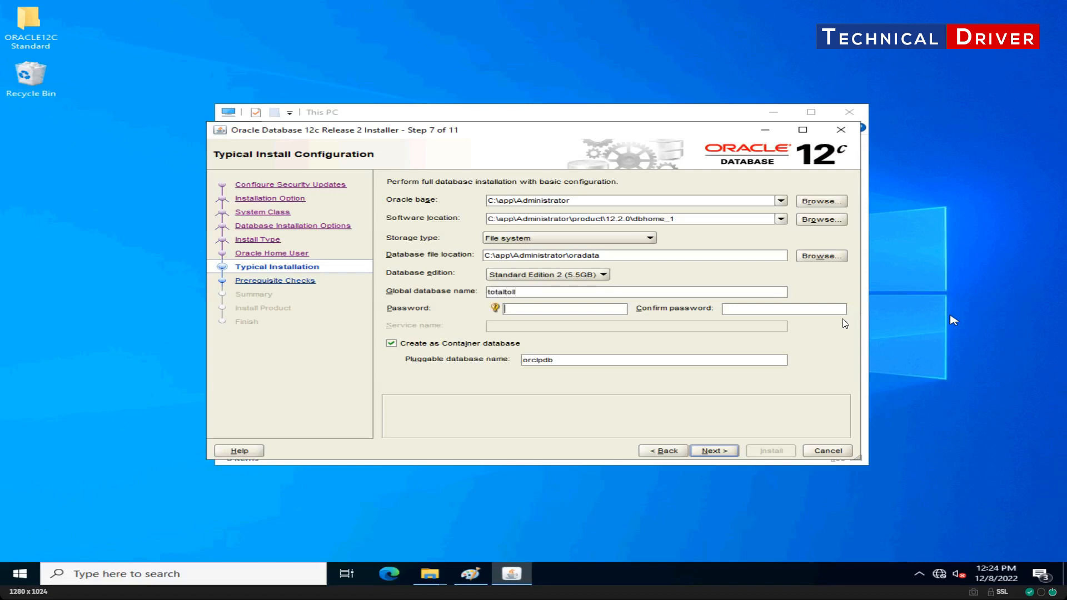
# Enter and confirm the database password, disable creation as a container database, and try to proceed to the prerequisite checks
pyautogui.press('Tab')
pyautogui.write('••••')
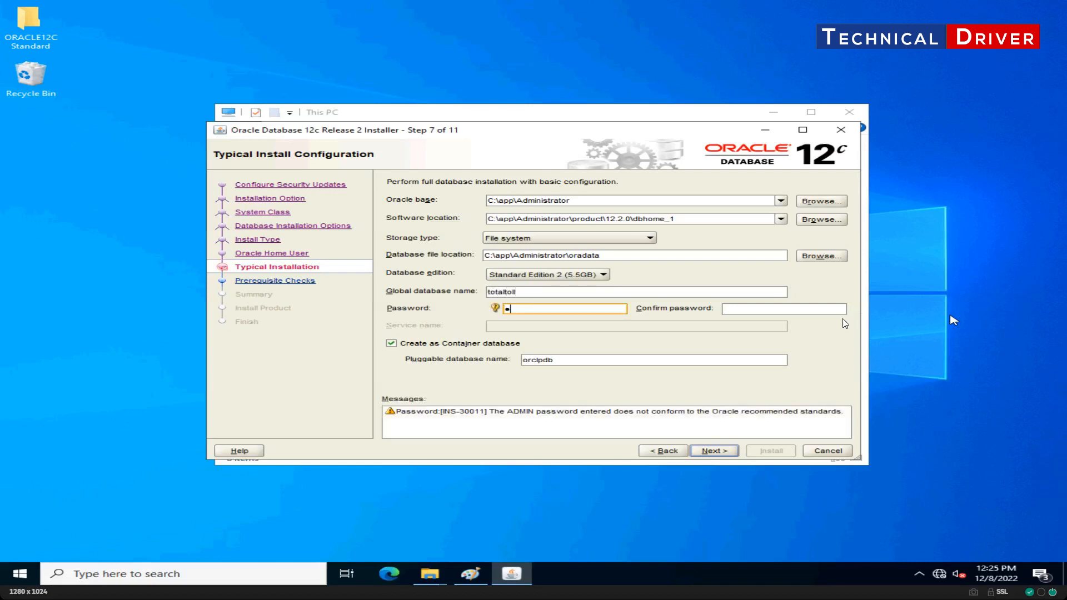
pyautogui.press('Tab')
pyautogui.write('••••••••')
pyautogui.write('•')
pyautogui.write('•••••••')
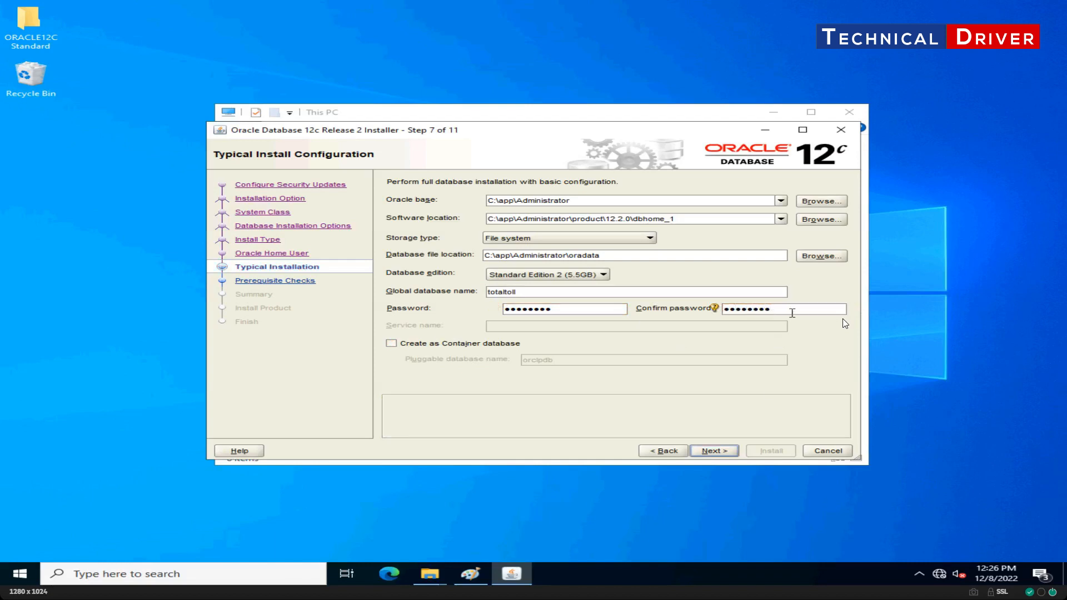
pyautogui.press('Return')
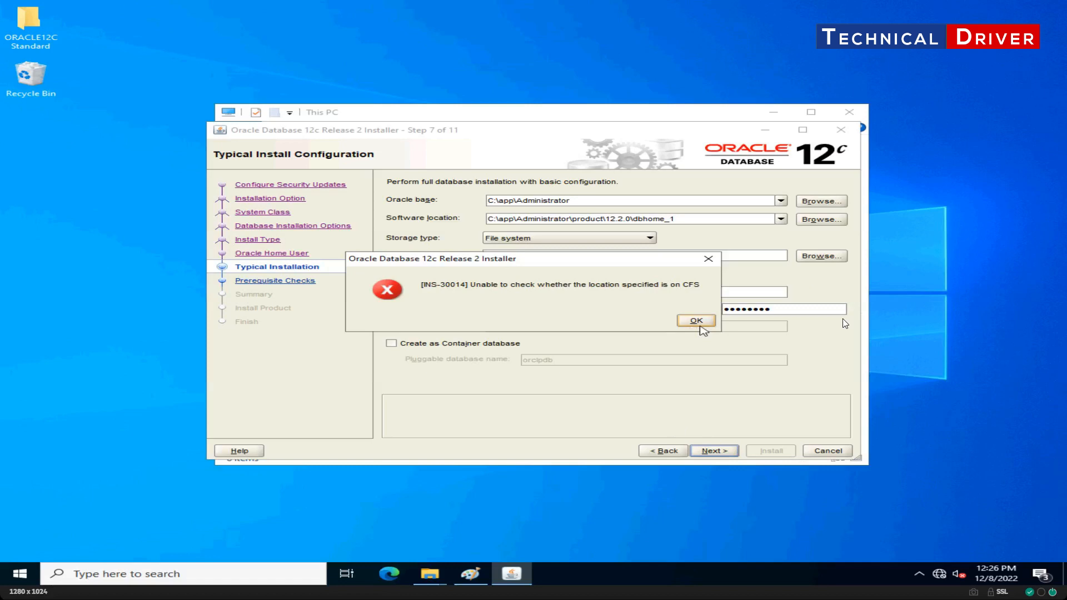
# Dismiss the INS-30014 error and exit the Oracle Database installer
pyautogui.click(695, 321)
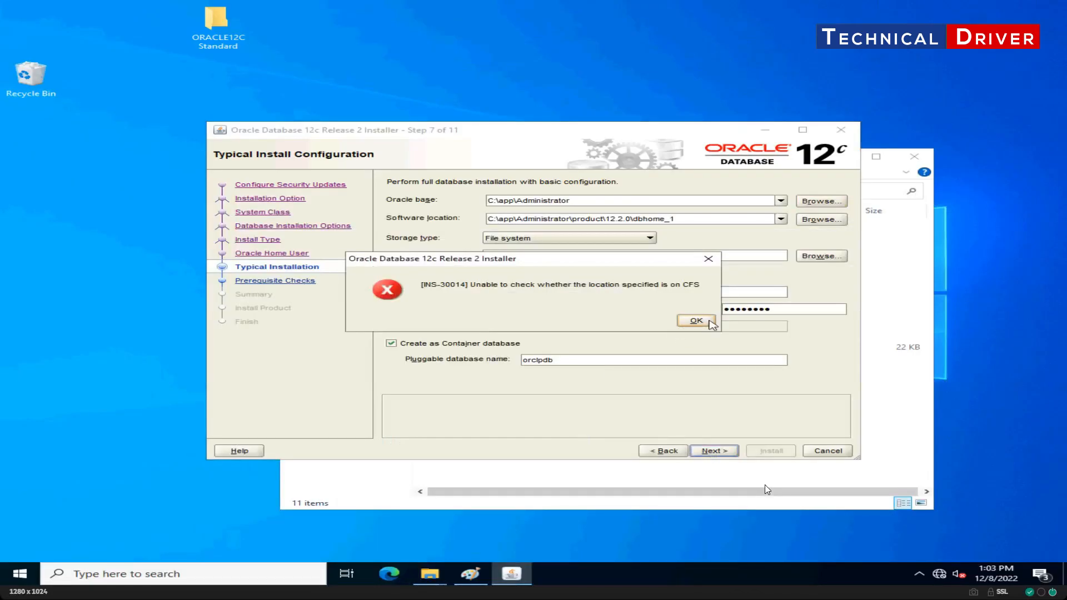
pyautogui.click(710, 321)
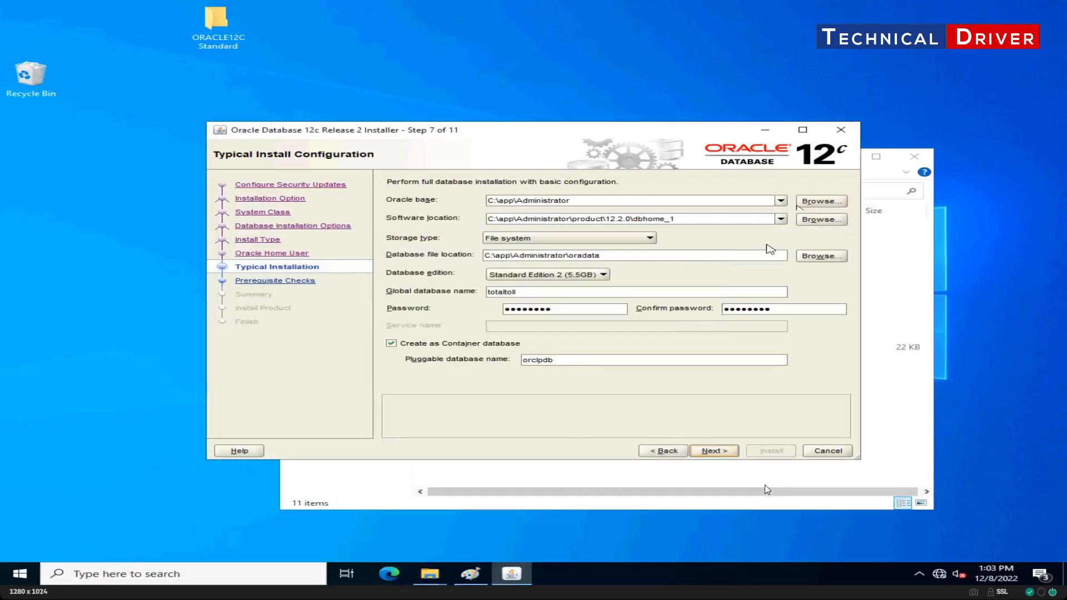
pyautogui.click(840, 129)
pyautogui.click(556, 327)
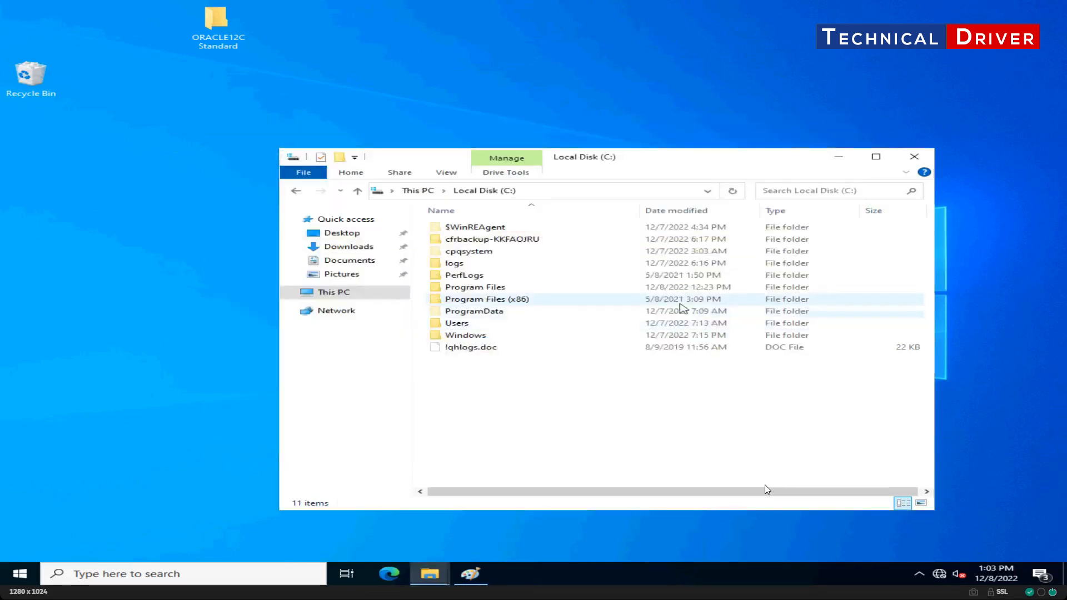
# Open the computer's system properties and rename the PC as GTITSSERVER, without hyphens
pyautogui.rightClick(345, 290)
pyautogui.click(405, 444)
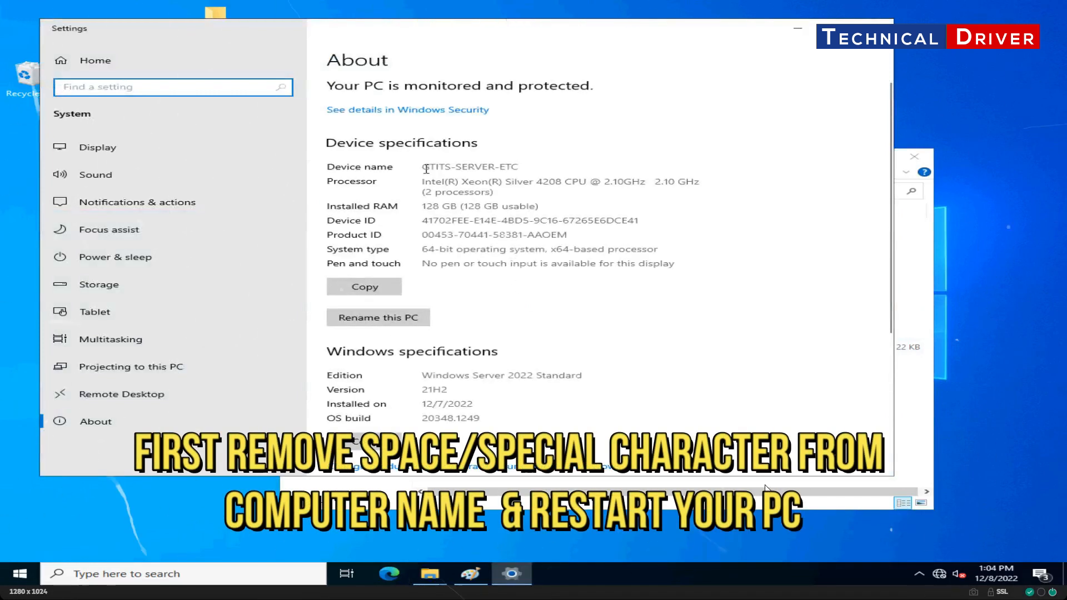
pyautogui.moveTo(422, 166); pyautogui.dragTo(527, 169)
pyautogui.click(378, 317)
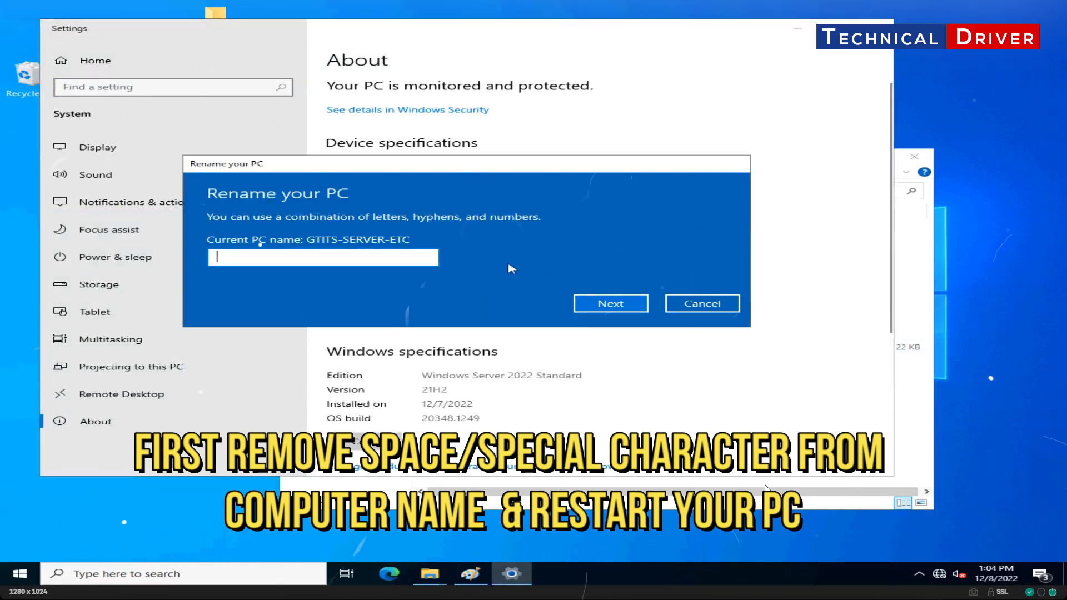
pyautogui.write('GT')
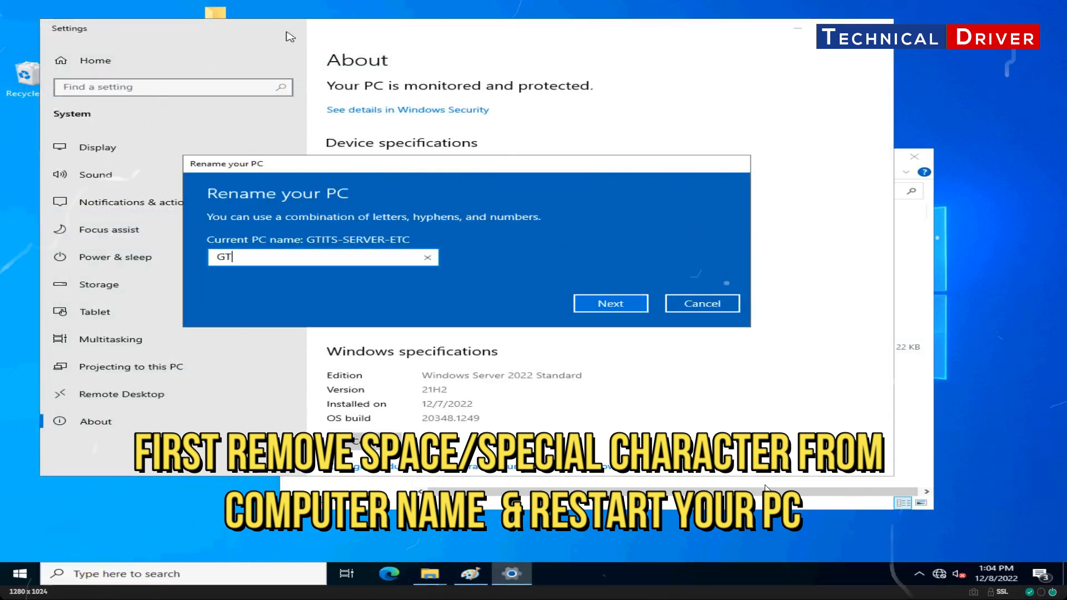
pyautogui.write('ITSSERVER')
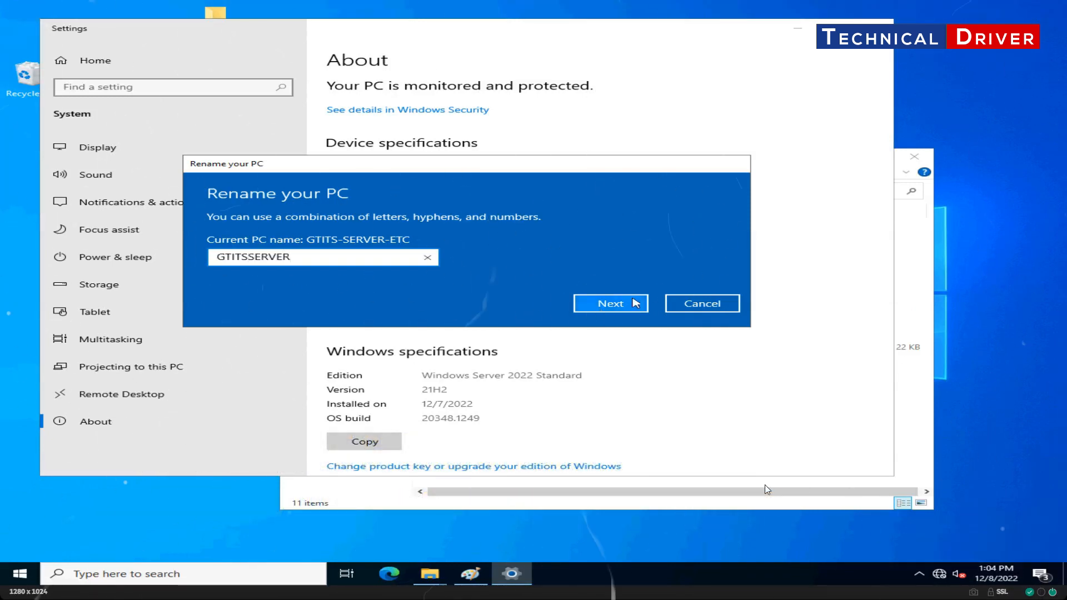
pyautogui.click(611, 304)
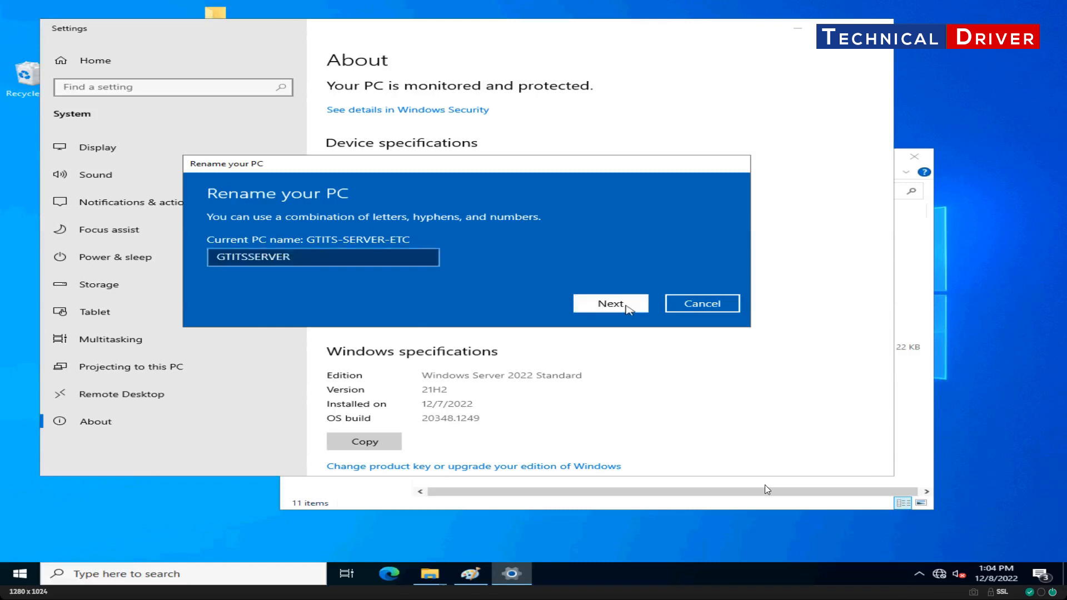
# Restart the computer with the reason Other (Unplanned) and sign back in with the Administrator account password
pyautogui.click(586, 279)
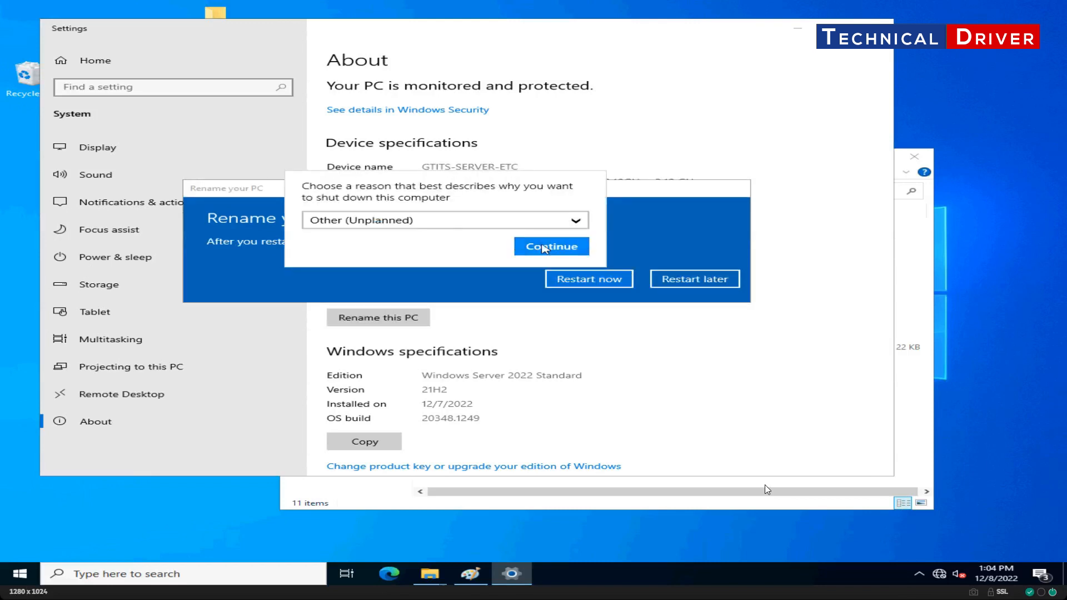
pyautogui.click(544, 247)
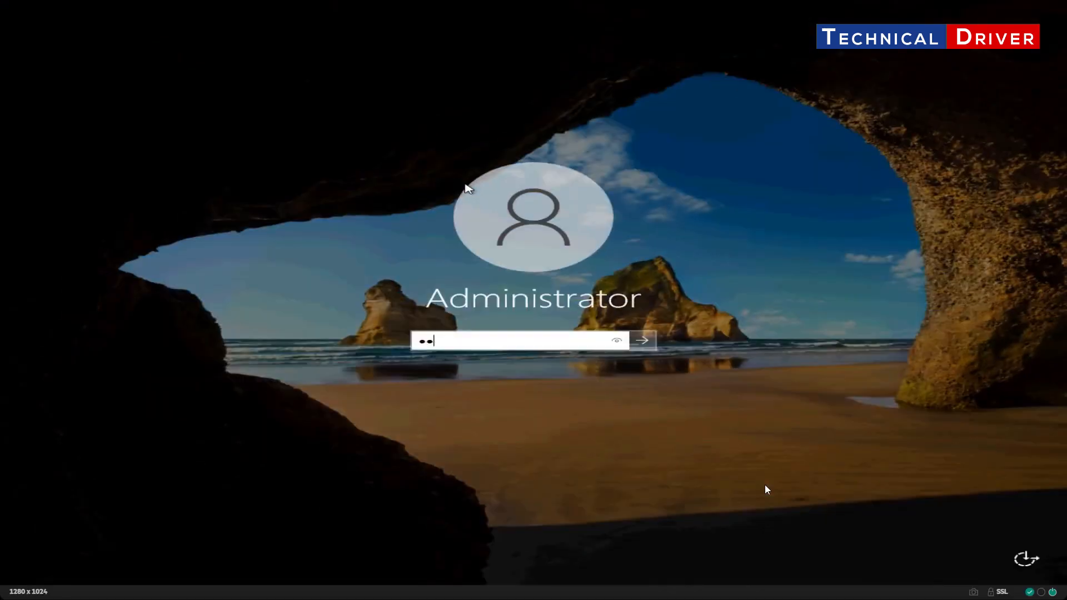
pyautogui.press('Return')
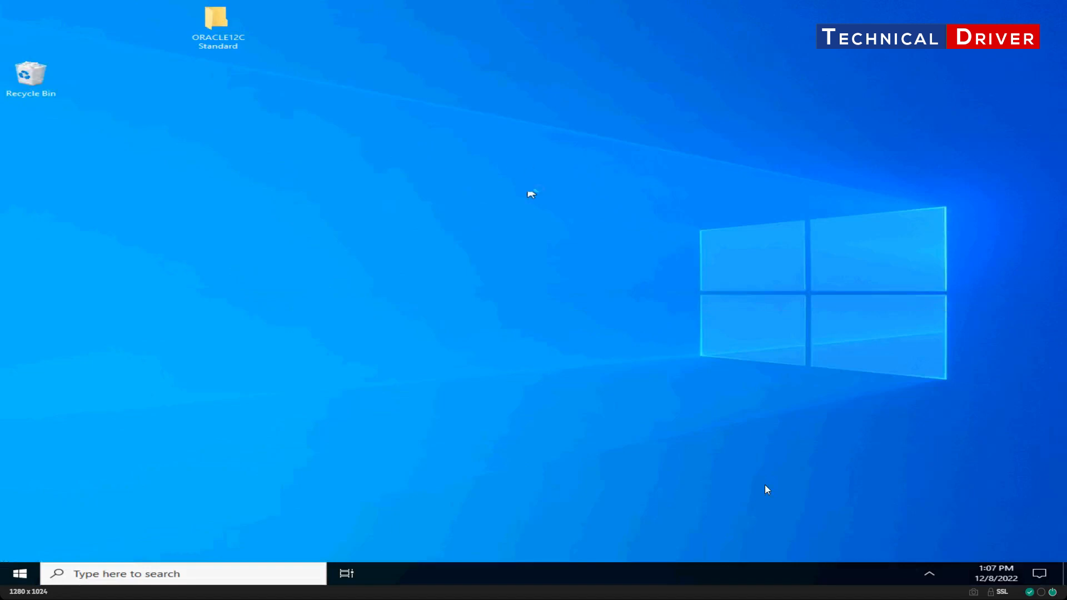
# Launch the Oracle setup application from the database folder inside ORACLE12C Standard and bring the installer into view
pyautogui.rightClick(525, 185)
pyautogui.doubleClick(217, 22)
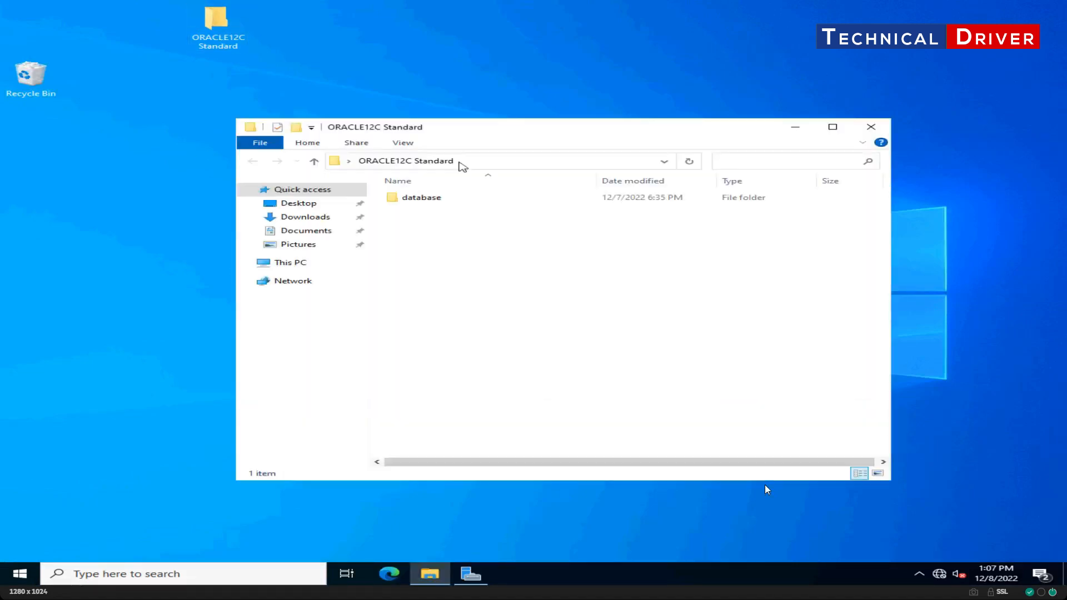
pyautogui.doubleClick(449, 198)
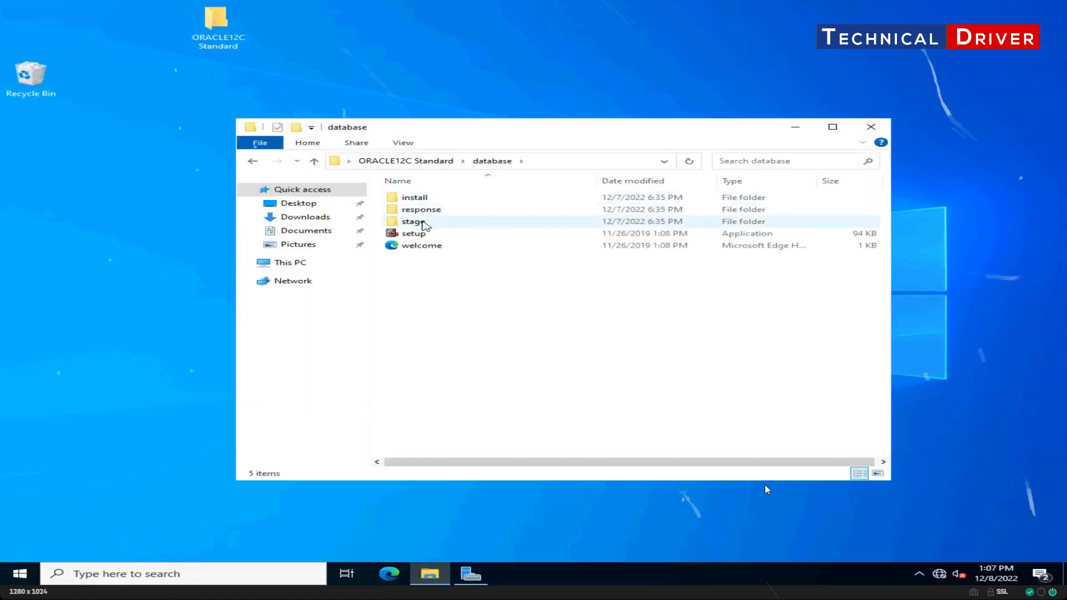
pyautogui.click(417, 234)
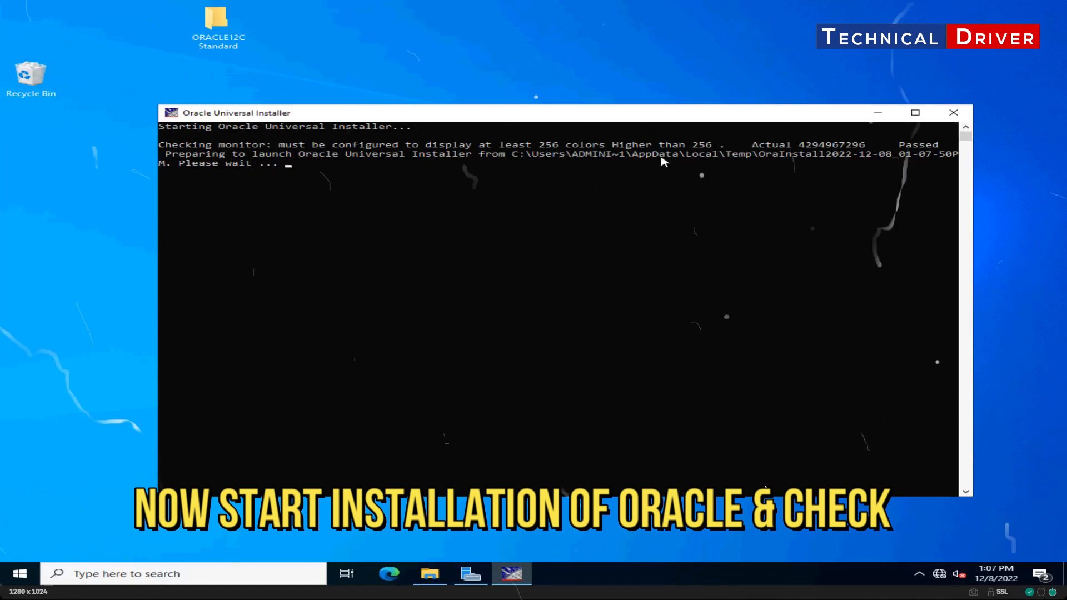
pyautogui.press('super')
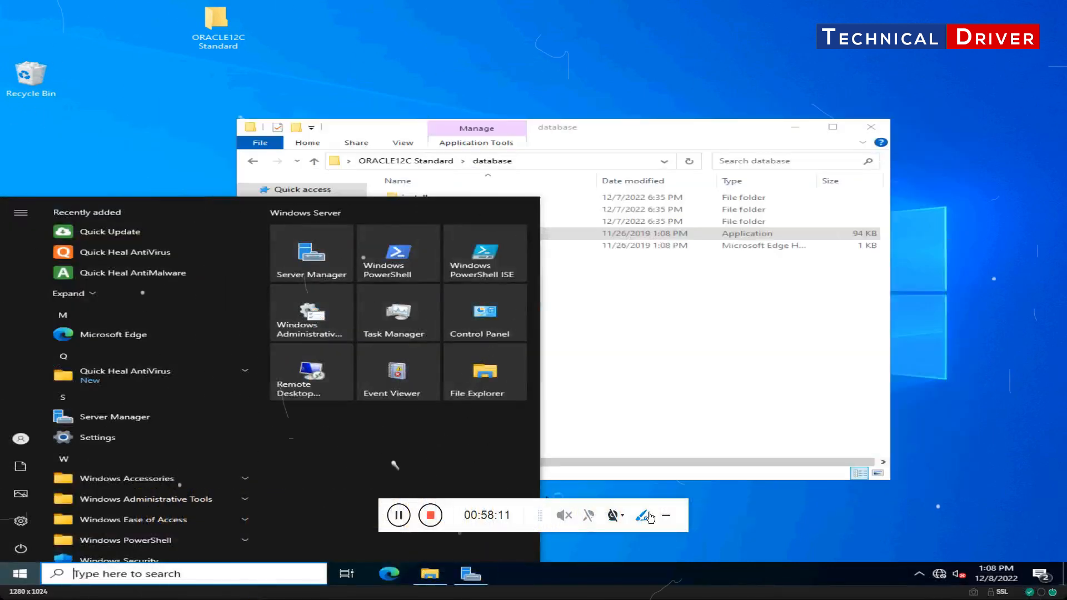
pyautogui.click(672, 362)
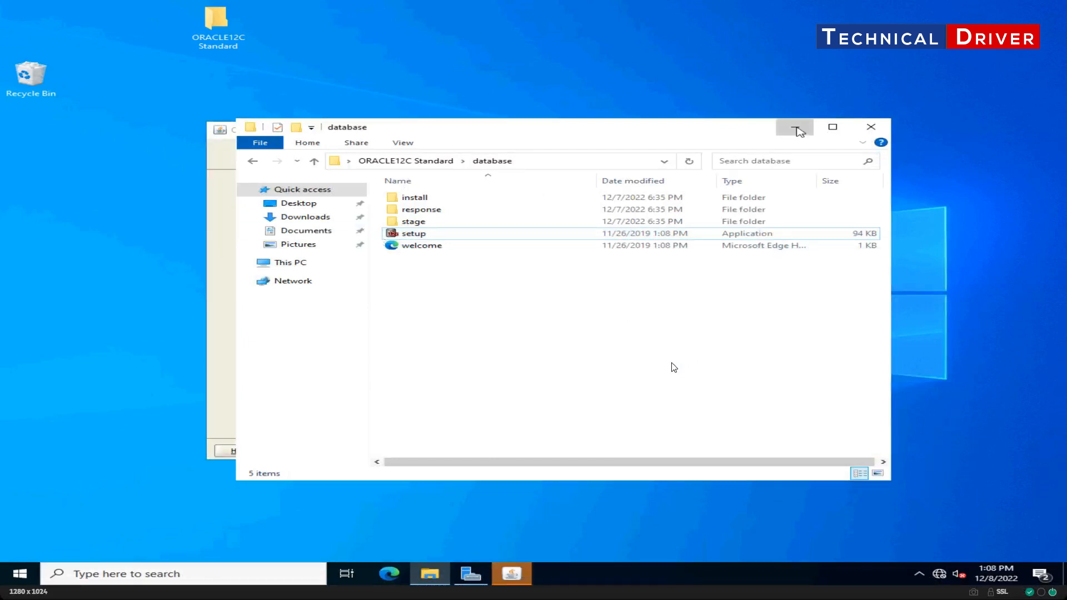
pyautogui.click(795, 127)
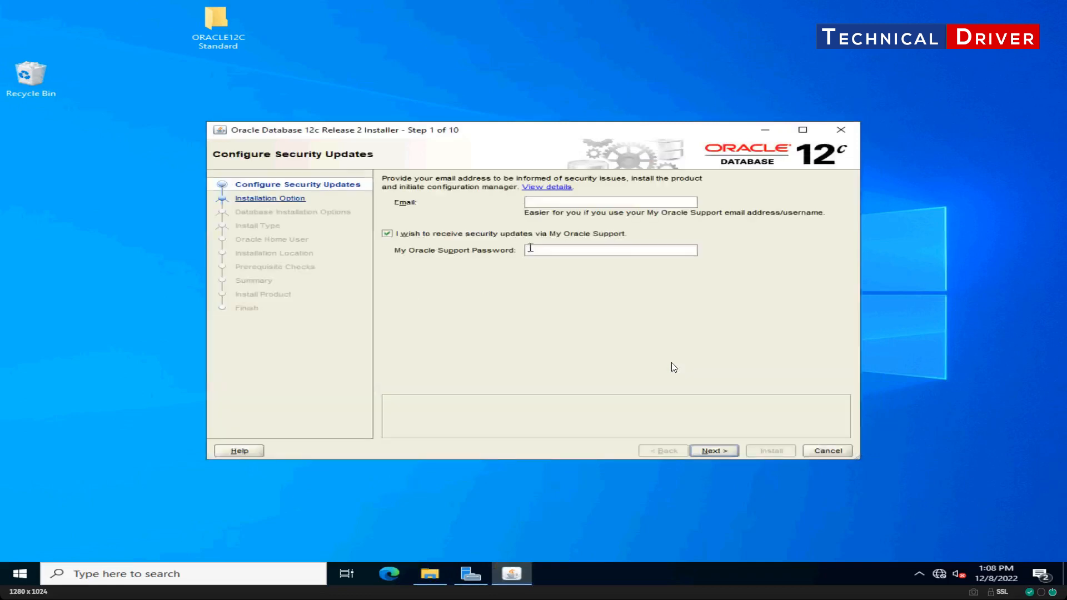
# Decline My Oracle Support security updates in the relaunched installer and continue without an email address
pyautogui.click(453, 235)
pyautogui.click(714, 451)
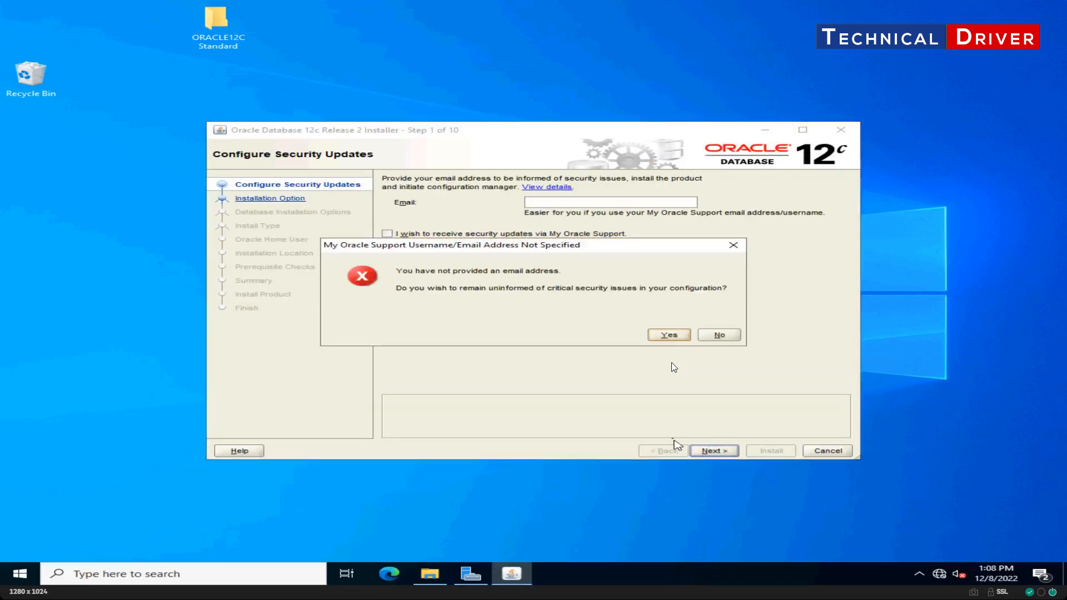
pyautogui.click(669, 335)
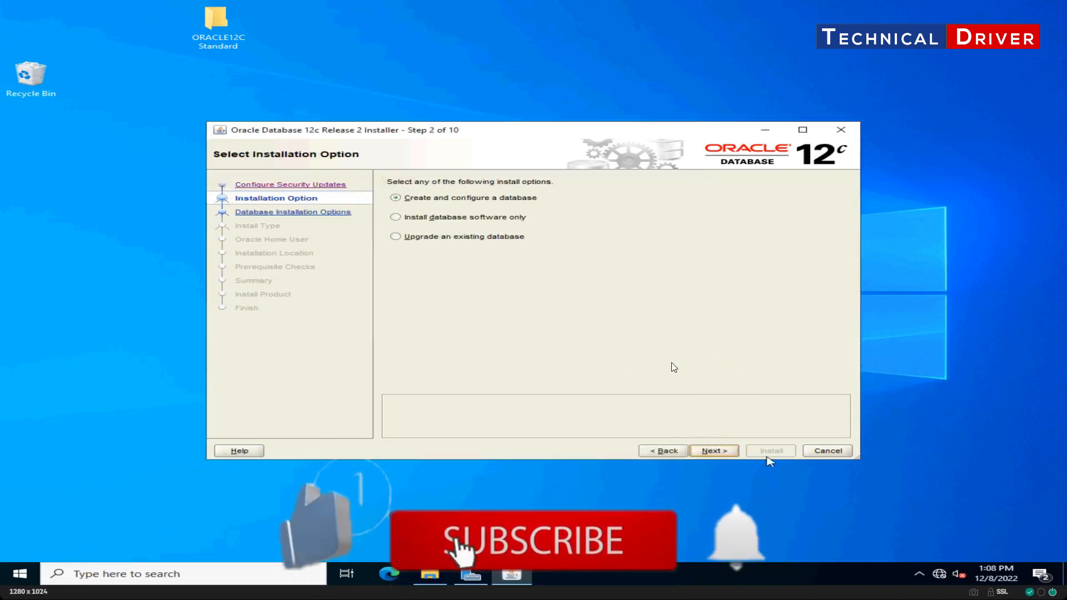
# Choose to create and configure a server-class, single-instance database with the typical install type
pyautogui.click(713, 451)
pyautogui.click(391, 219)
pyautogui.click(714, 450)
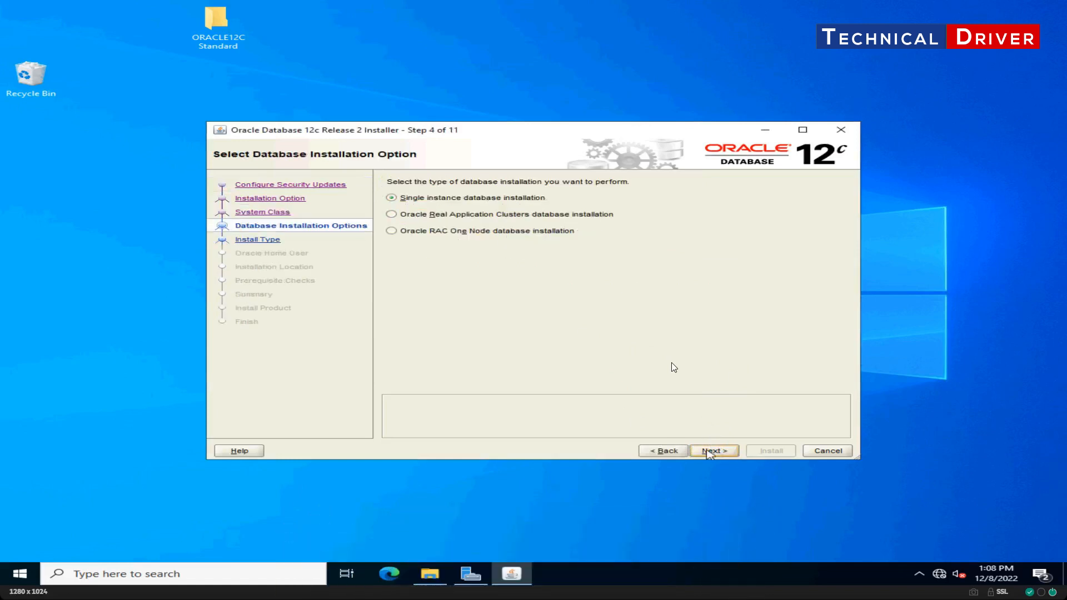
pyautogui.click(714, 451)
pyautogui.click(705, 449)
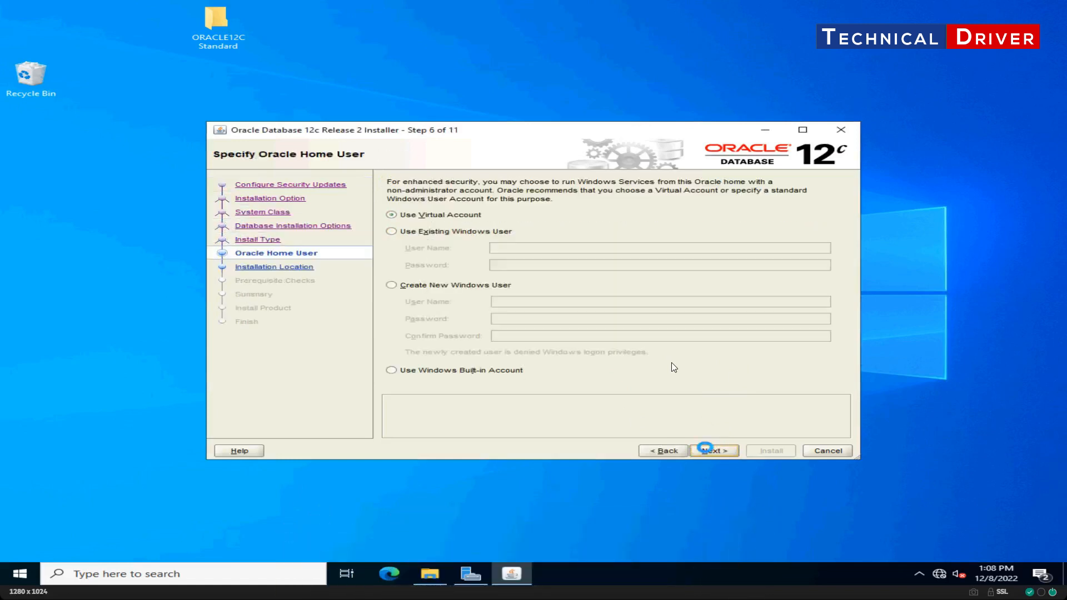
# Set the Oracle home user to the Windows Built-in Account and accept continuing with it
pyautogui.click(469, 372)
pyautogui.click(707, 452)
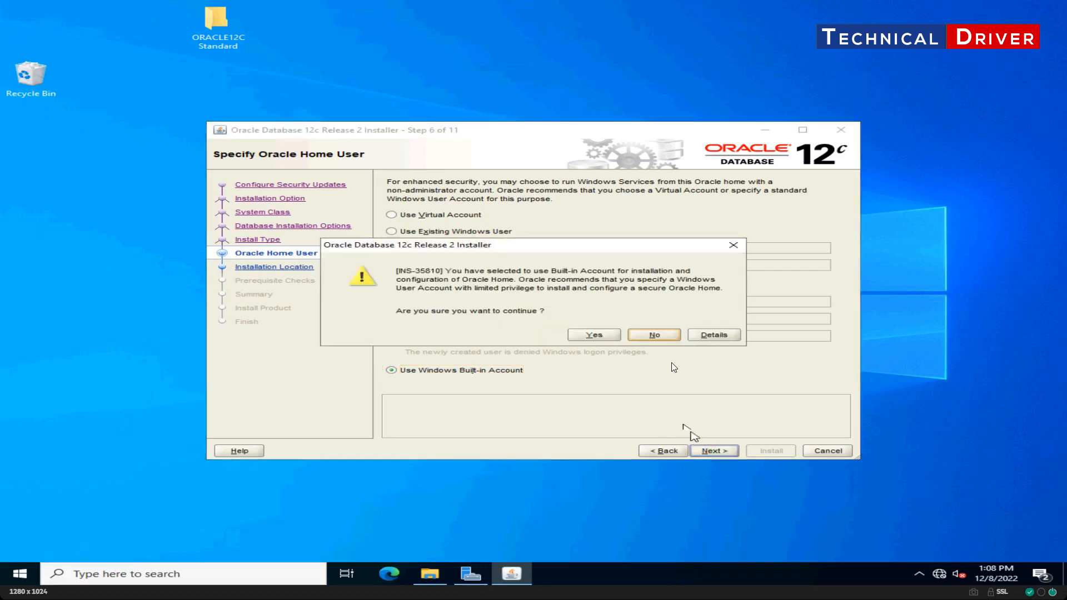
pyautogui.click(605, 335)
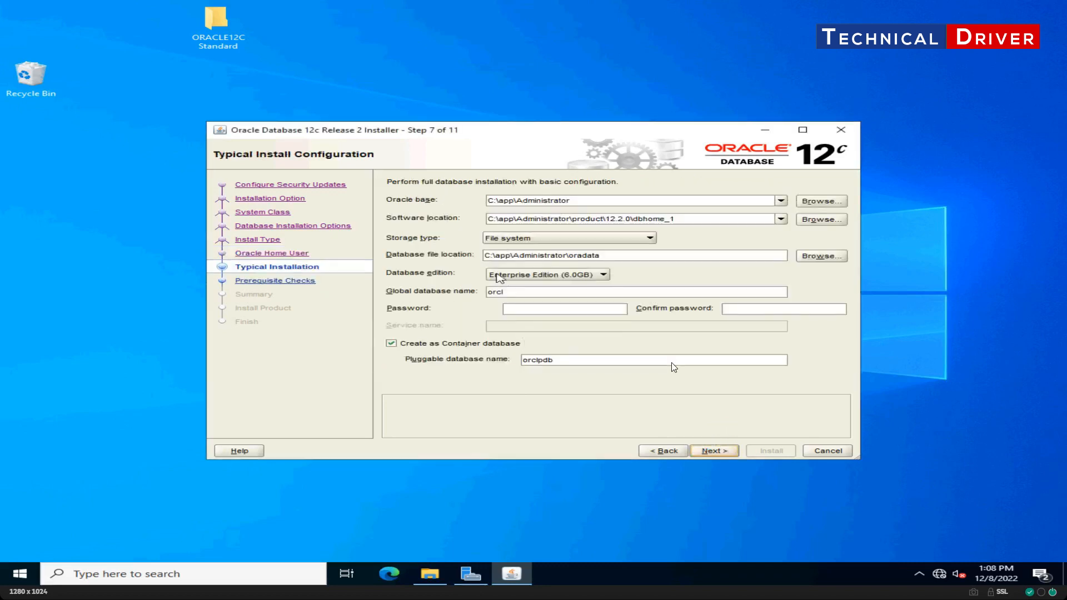
# Set the database edition to Standard Edition 2 and the global database name to totaltoll
pyautogui.click(548, 274)
pyautogui.click(523, 295)
pyautogui.click(562, 290)
pyautogui.moveTo(479, 294)
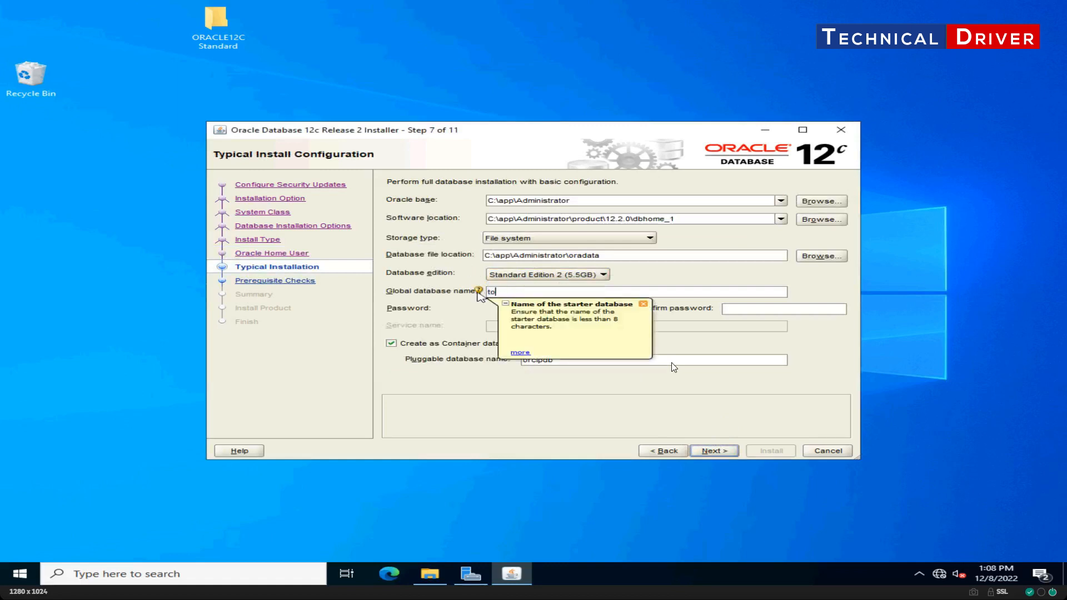
pyautogui.write('totaltoll')
pyautogui.press('Tab')
pyautogui.press('Tab')
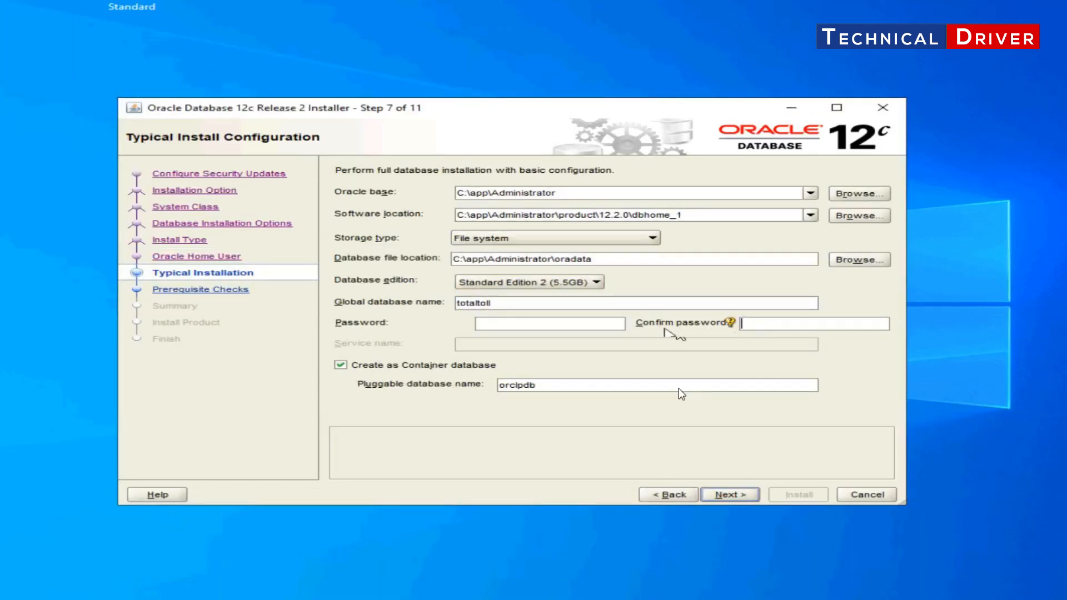
# Enter and confirm the database administrator password, and proceed to the prerequisite checks
pyautogui.click(524, 319)
pyautogui.write('o•••••')
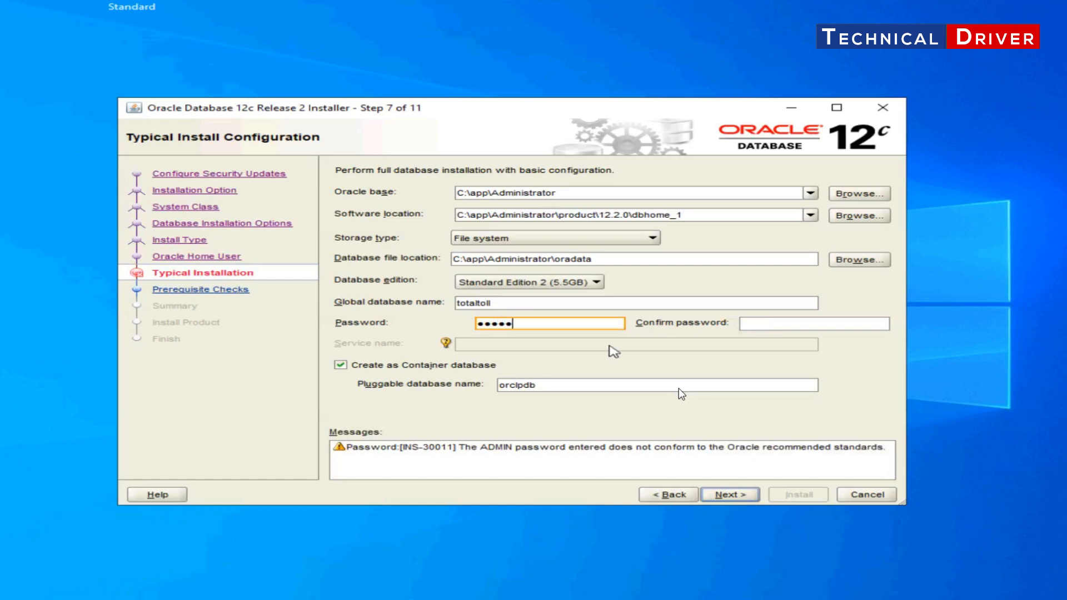
pyautogui.press('BackSpace')
pyautogui.write('•')
pyautogui.press('Tab')
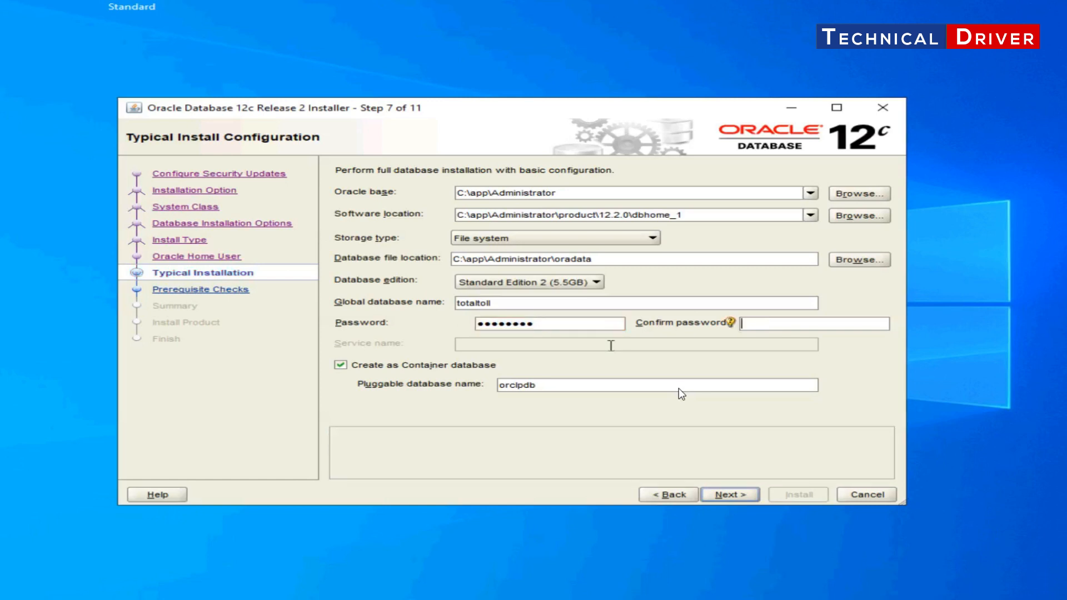
pyautogui.write('•••••••••')
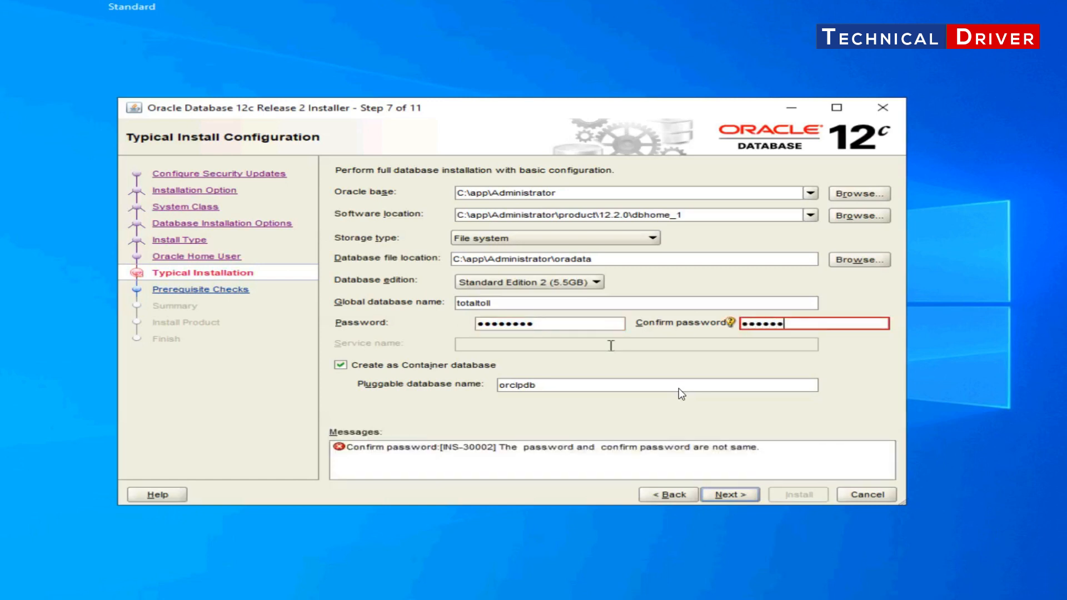
pyautogui.click(728, 495)
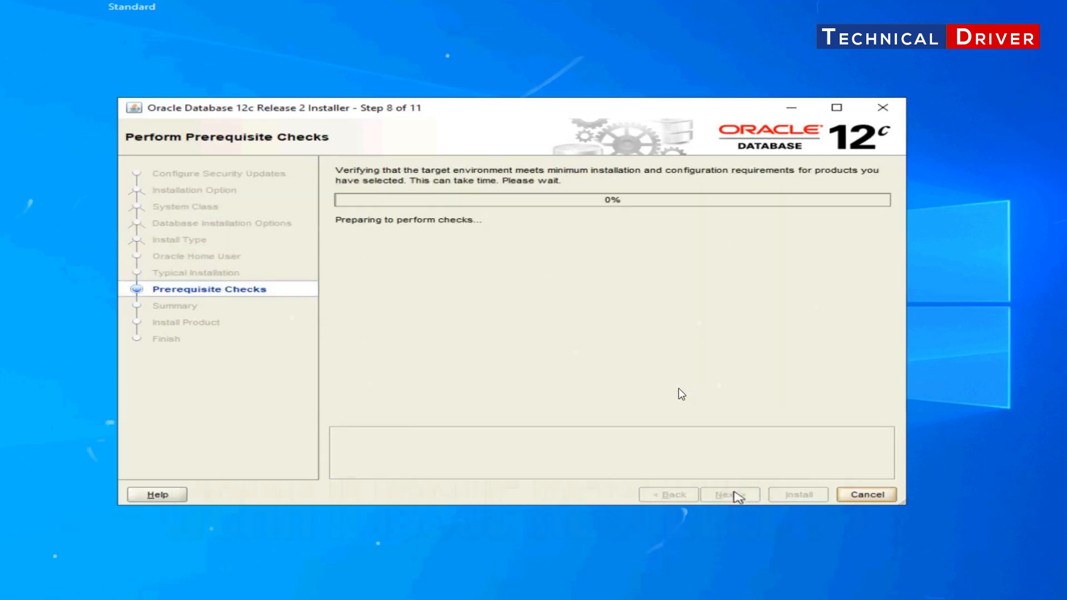